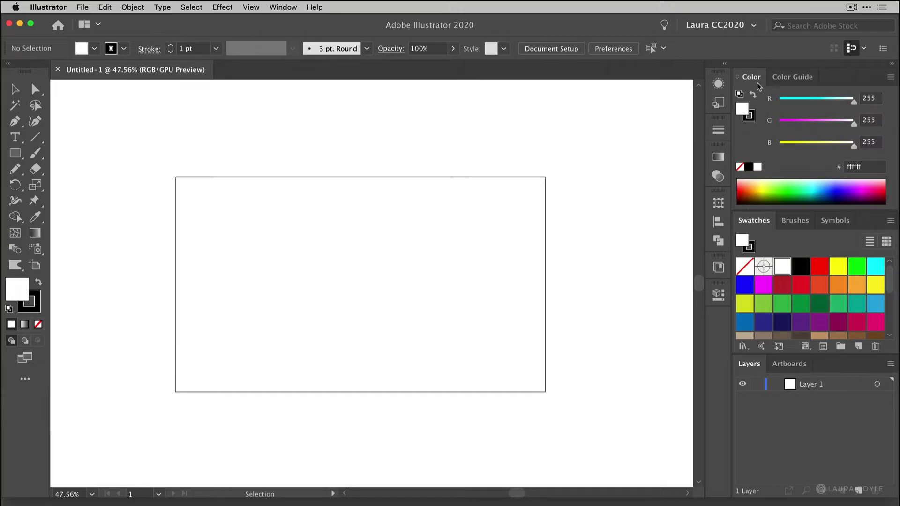
Show the Color Guide swatches and switch to Window > Workspace > Color Workspace LC
{"action": "left_click", "coordinate": [796, 80]}
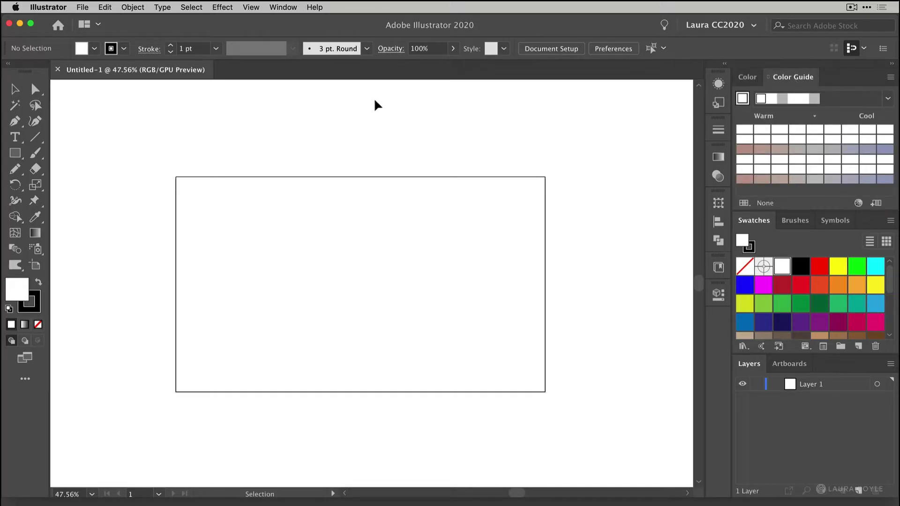
{"action": "left_click", "coordinate": [283, 7]}
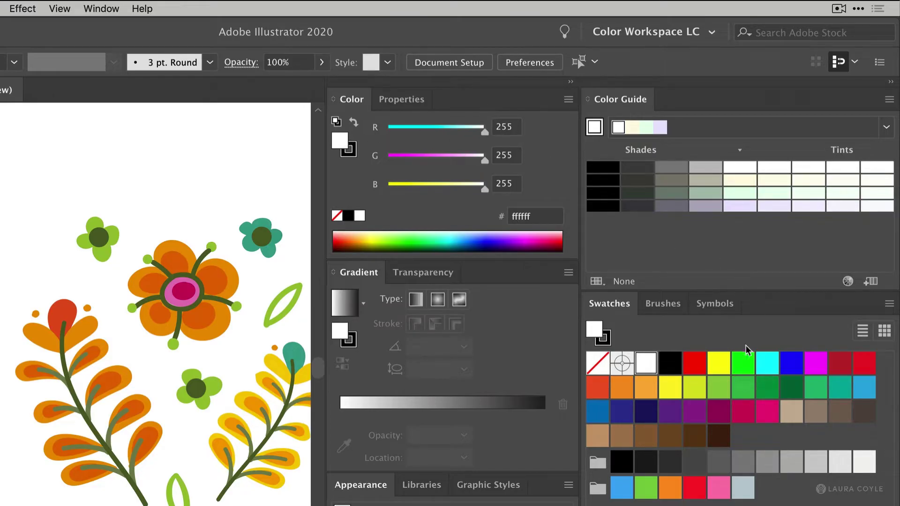
Try yellow-green, green, crimson, brown and tan swatches, settling on orange f7931e as fill
{"action": "left_click", "coordinate": [696, 390]}
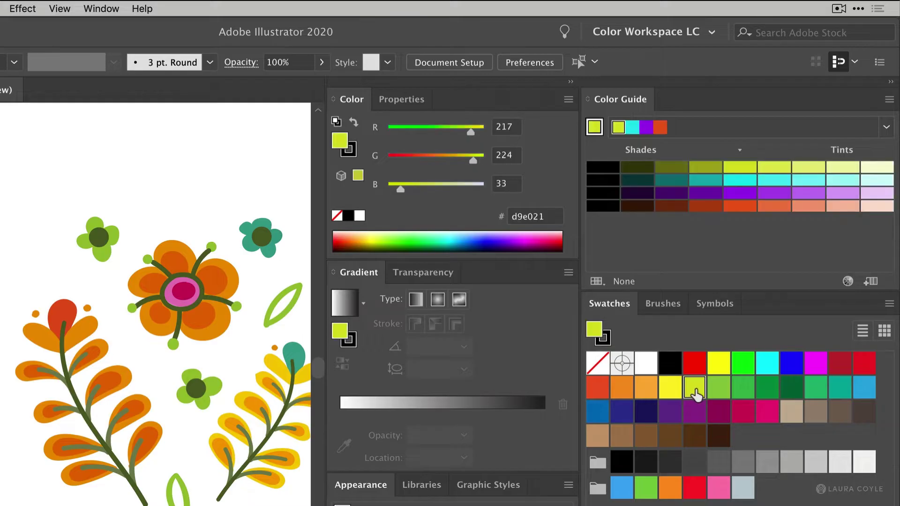
{"action": "left_click", "coordinate": [748, 391]}
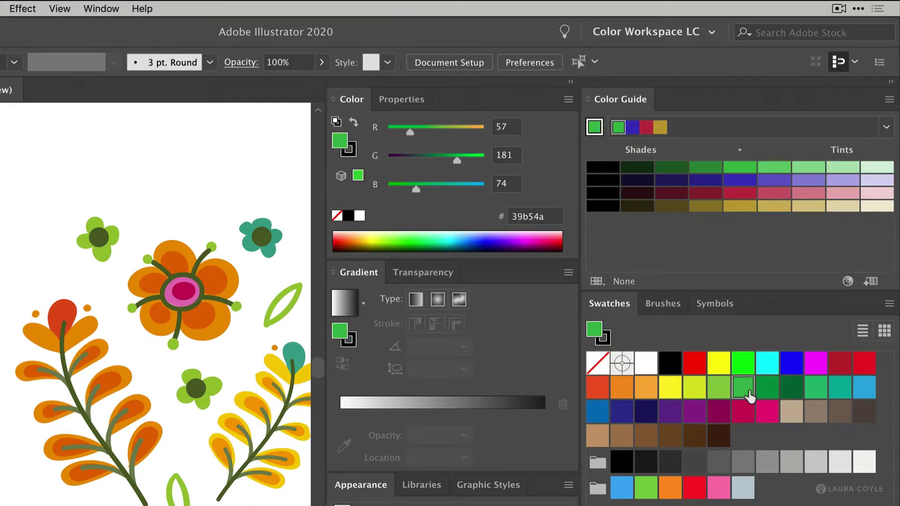
{"action": "left_click", "coordinate": [743, 413]}
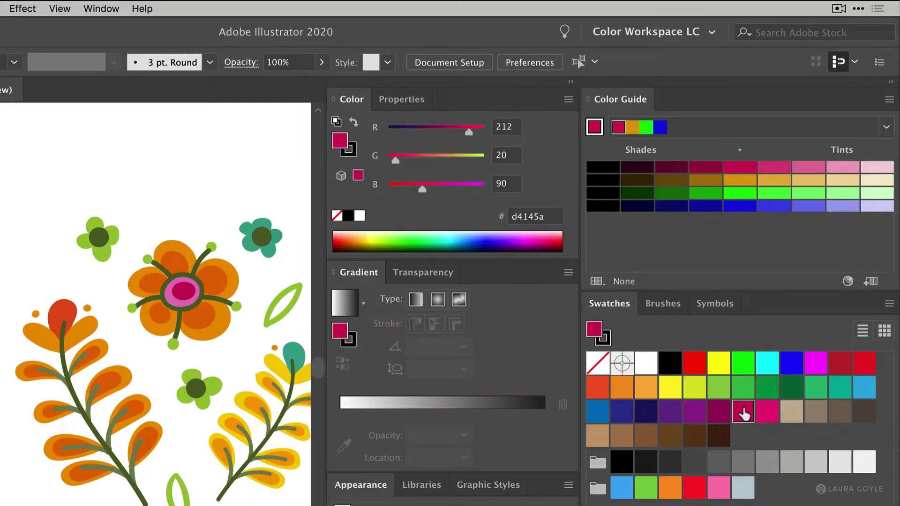
{"action": "left_click", "coordinate": [670, 436]}
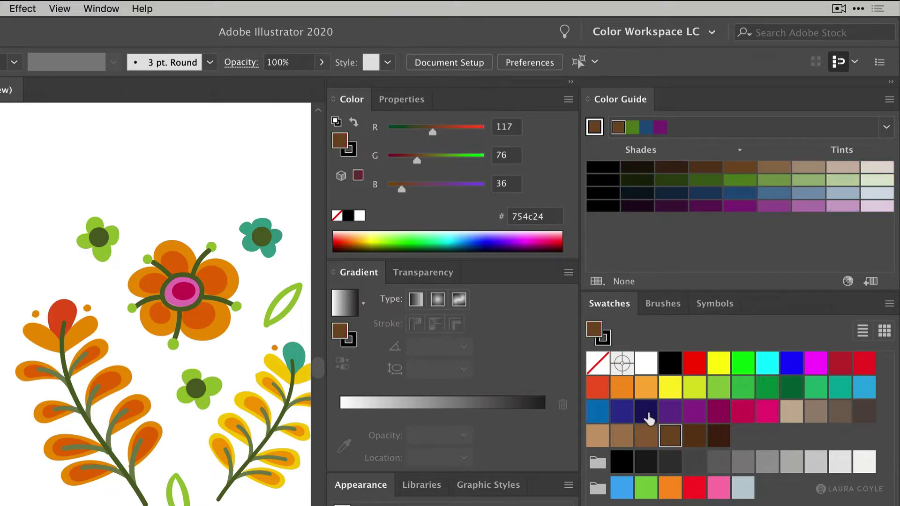
{"action": "left_click", "coordinate": [599, 436]}
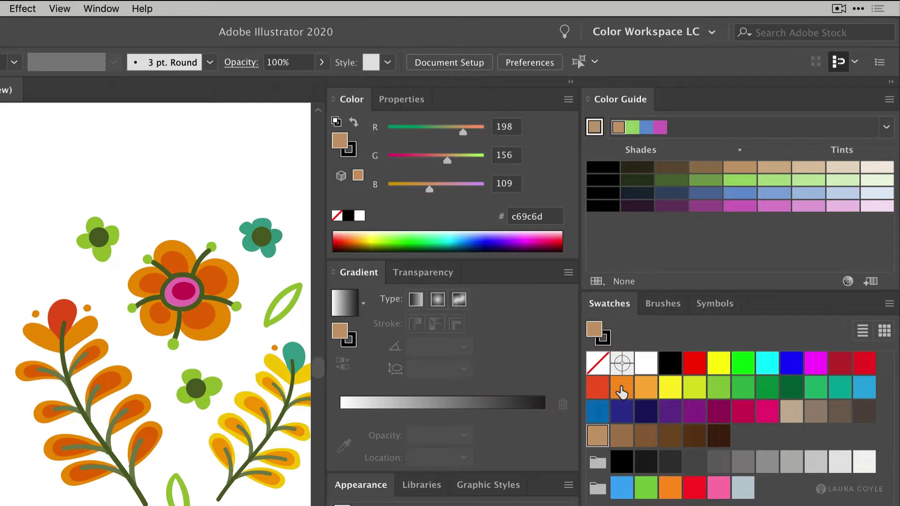
{"action": "left_click", "coordinate": [622, 393]}
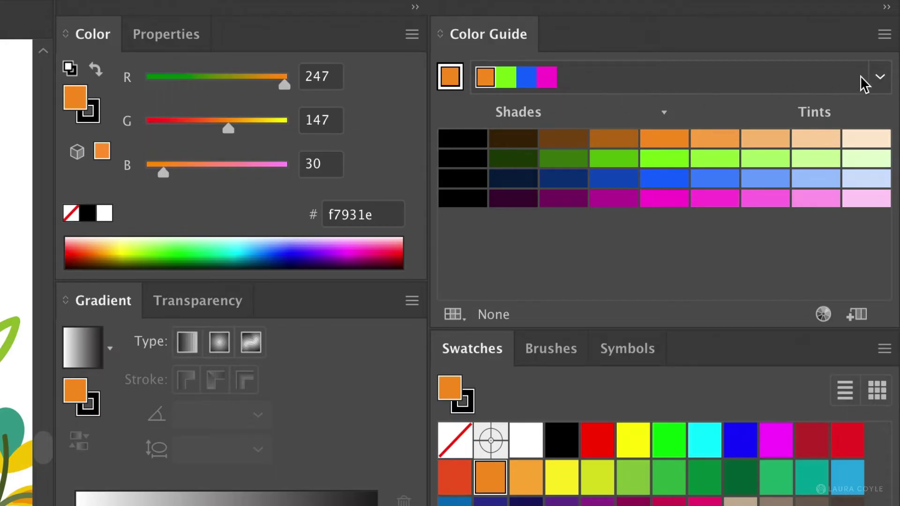
Try the Monochromatic 2 harmony rule, then settle on Right Complement for the orange
{"action": "left_click", "coordinate": [881, 79]}
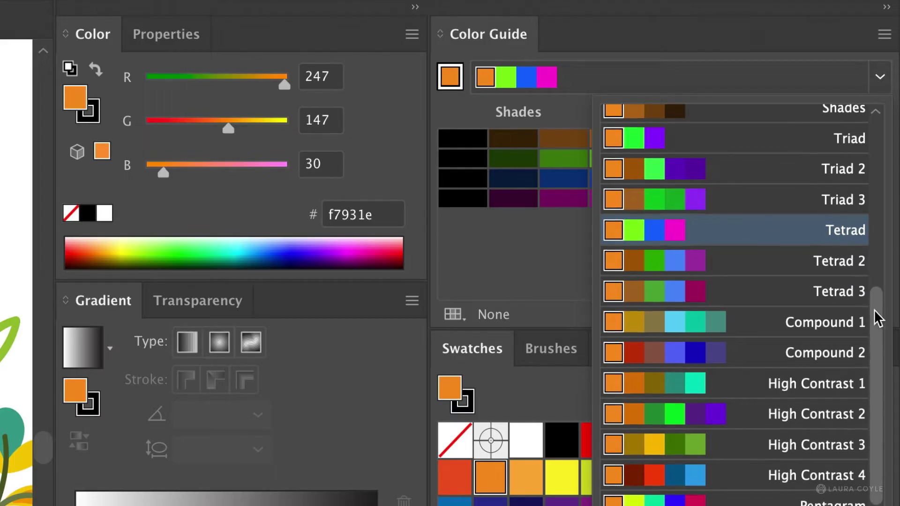
{"action": "left_click_drag", "start_coordinate": [879, 319], "coordinate": [880, 253]}
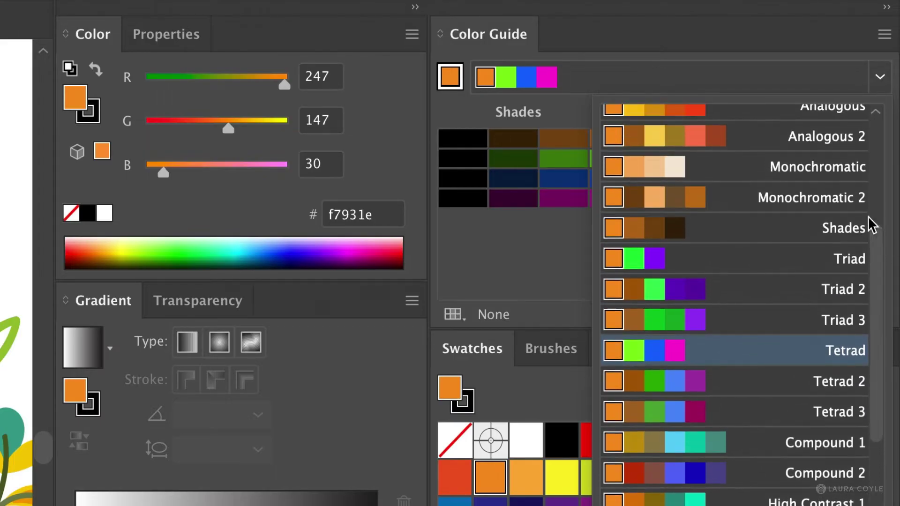
{"action": "left_click", "coordinate": [843, 204]}
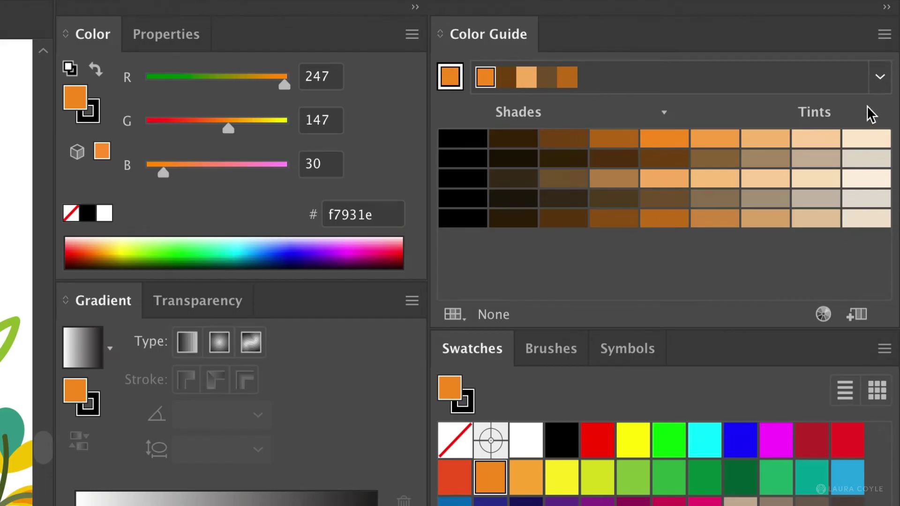
{"action": "left_click", "coordinate": [880, 78]}
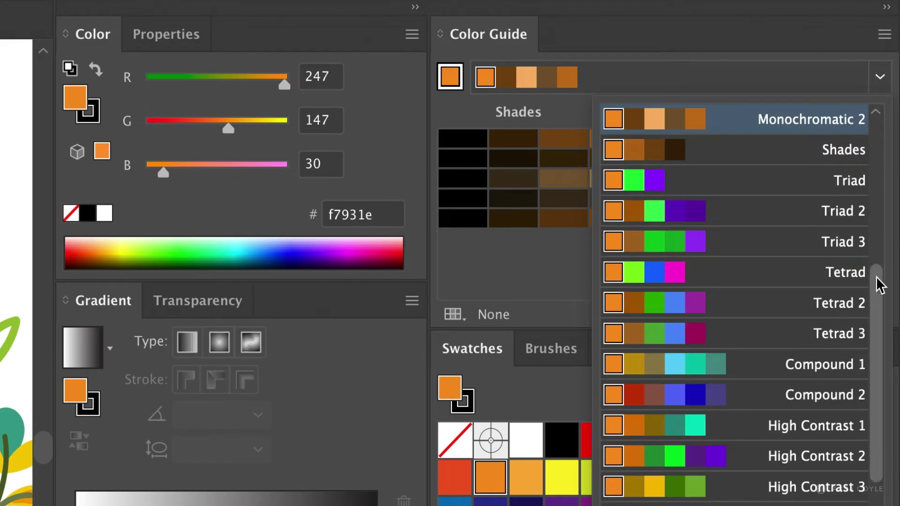
{"action": "left_click_drag", "start_coordinate": [880, 286], "coordinate": [891, 178]}
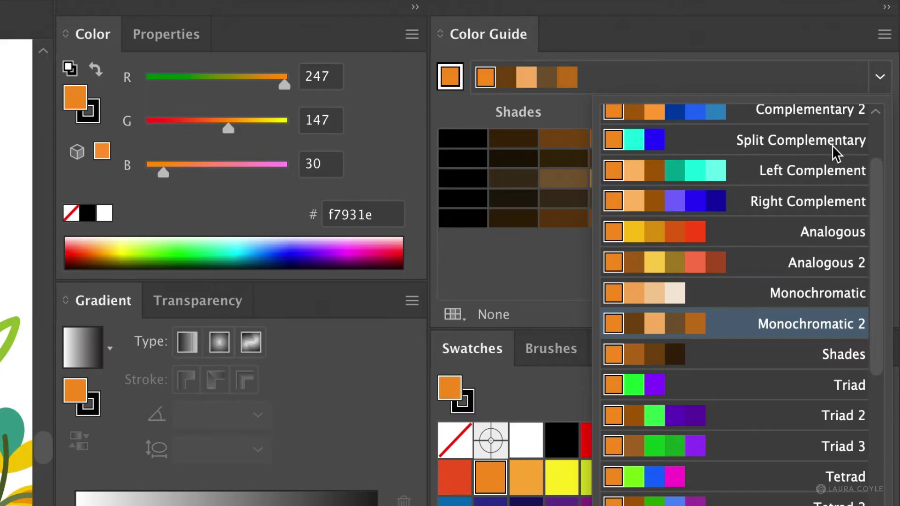
{"action": "left_click", "coordinate": [742, 200]}
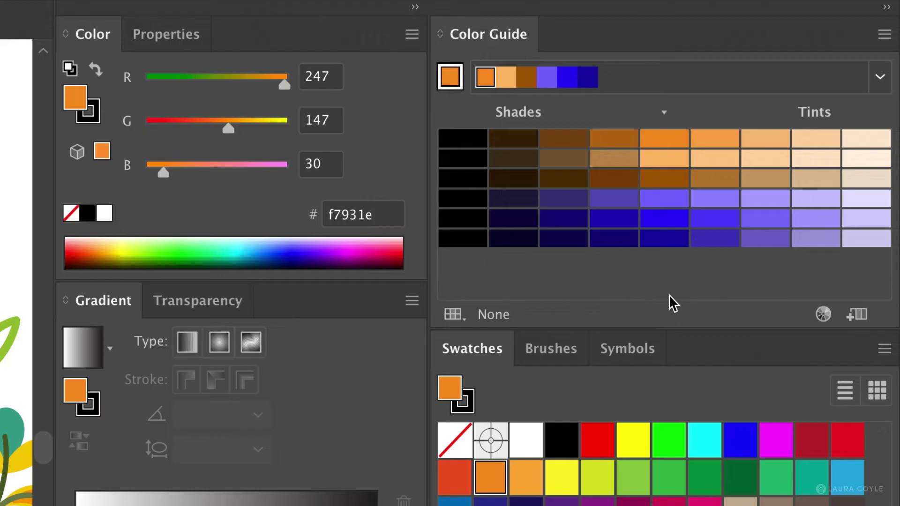
In Color Guide Options, raise the Steps count, trying a value of 20
{"action": "left_click", "coordinate": [884, 35]}
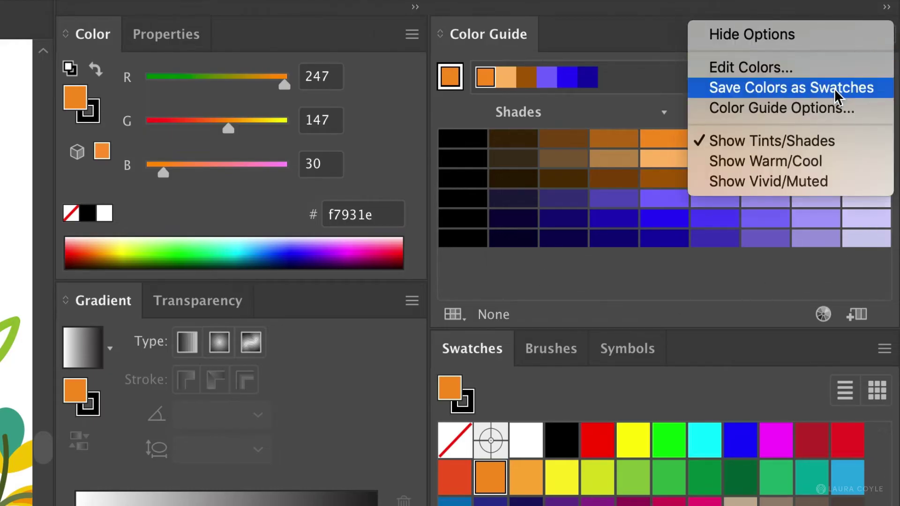
{"action": "left_click", "coordinate": [867, 109]}
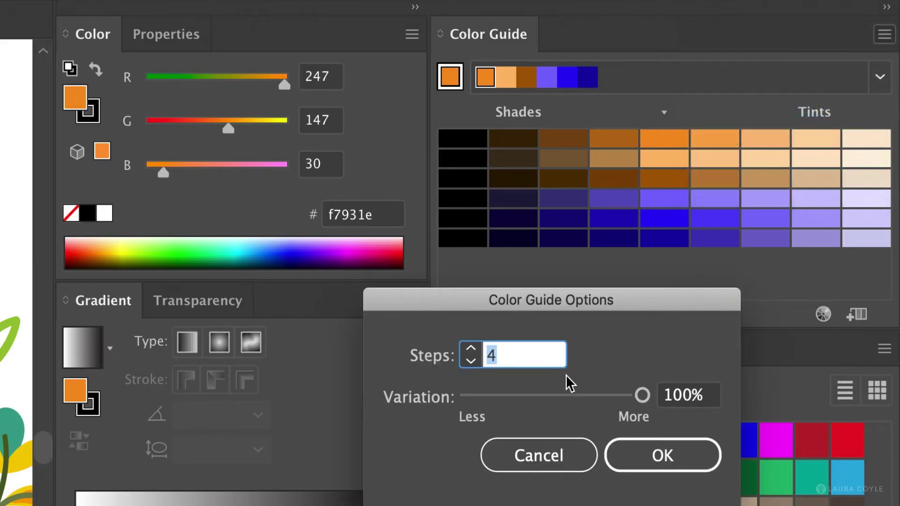
{"action": "left_click", "coordinate": [468, 346]}
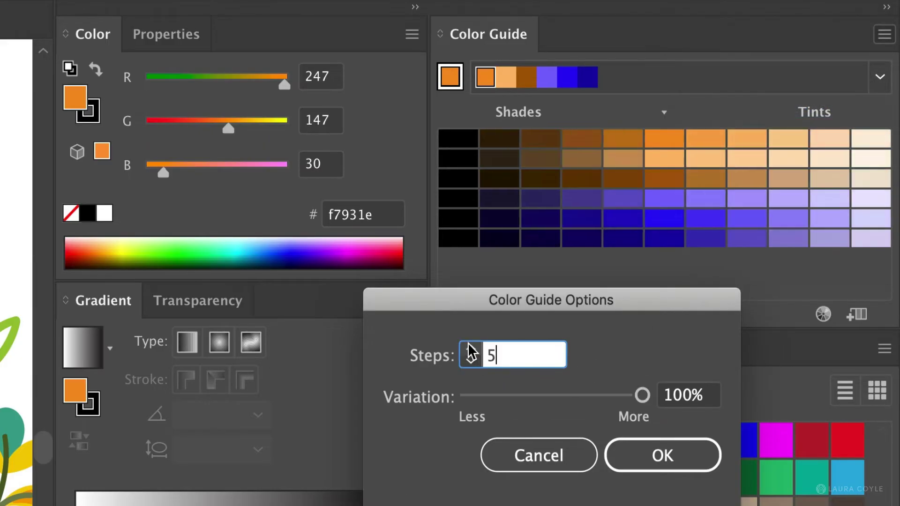
{"action": "left_click", "coordinate": [470, 344]}
{"action": "left_click", "coordinate": [470, 344]}
{"action": "left_click", "coordinate": [469, 345]}
{"action": "left_click", "coordinate": [469, 344]}
{"action": "left_click", "coordinate": [469, 345]}
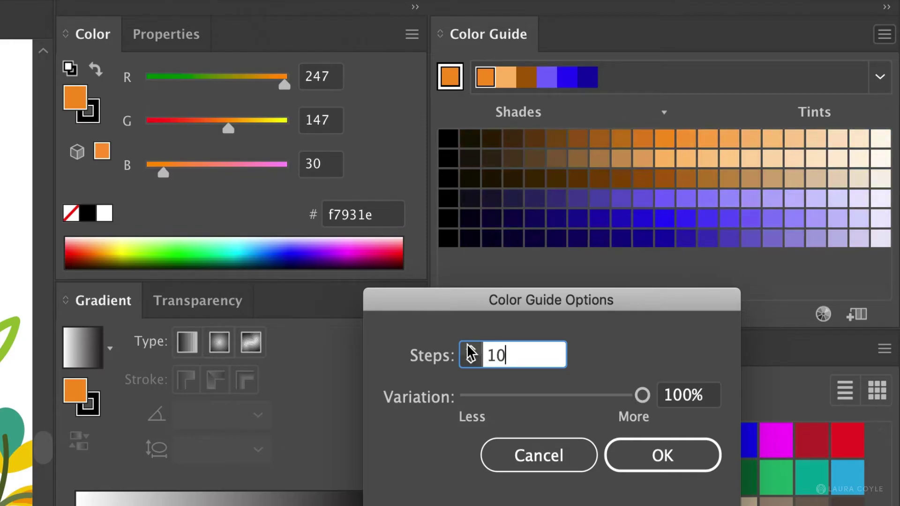
{"action": "left_click", "coordinate": [470, 344]}
{"action": "type", "text": "20"}
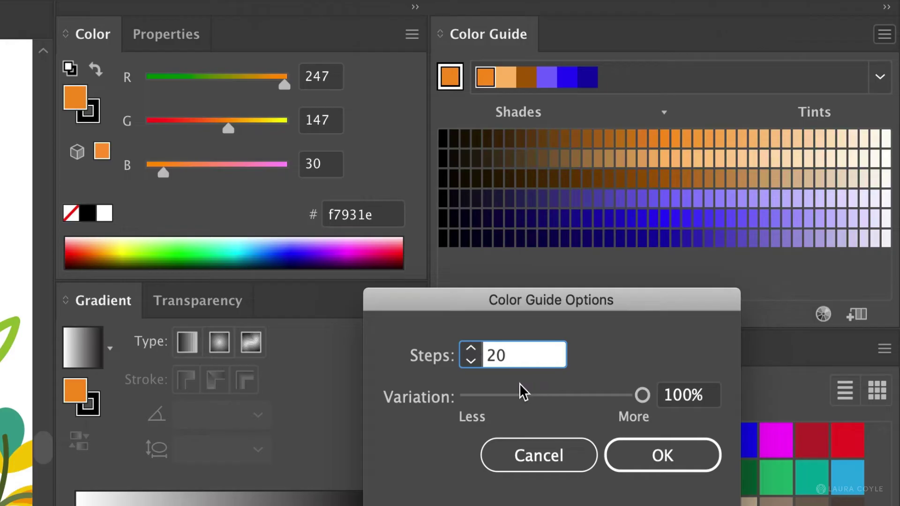
Bring Steps down to 4 and drag Variation to 86%
{"action": "left_click", "coordinate": [470, 361]}
{"action": "left_click", "coordinate": [471, 361]}
{"action": "left_click", "coordinate": [471, 361]}
{"action": "left_click", "coordinate": [470, 360]}
{"action": "left_click", "coordinate": [469, 361]}
{"action": "double_click", "coordinate": [494, 355]}
{"action": "type", "text": "4"}
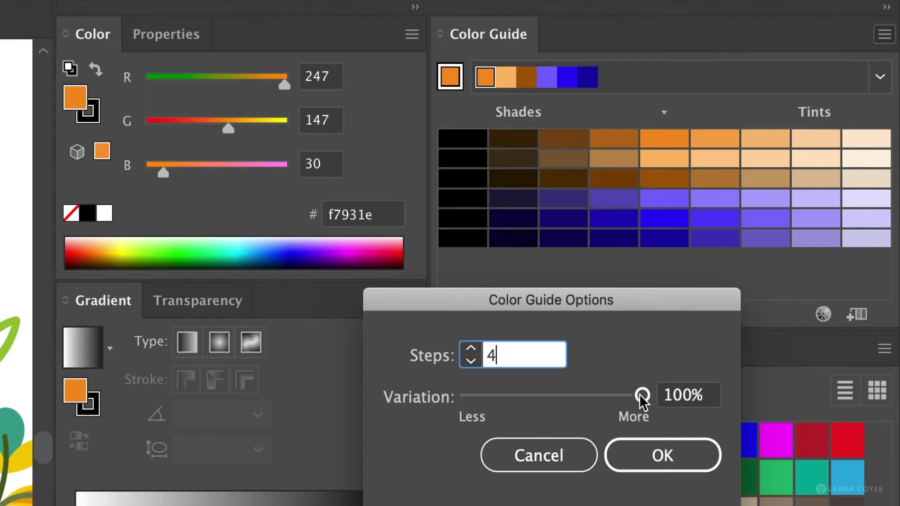
{"action": "mouse_move", "coordinate": [640, 395]}
{"action": "left_mouse_down"}
{"action": "mouse_move", "coordinate": [536, 399]}
{"action": "mouse_move", "coordinate": [648, 398]}
{"action": "left_mouse_up"}
{"action": "left_click", "coordinate": [678, 453]}
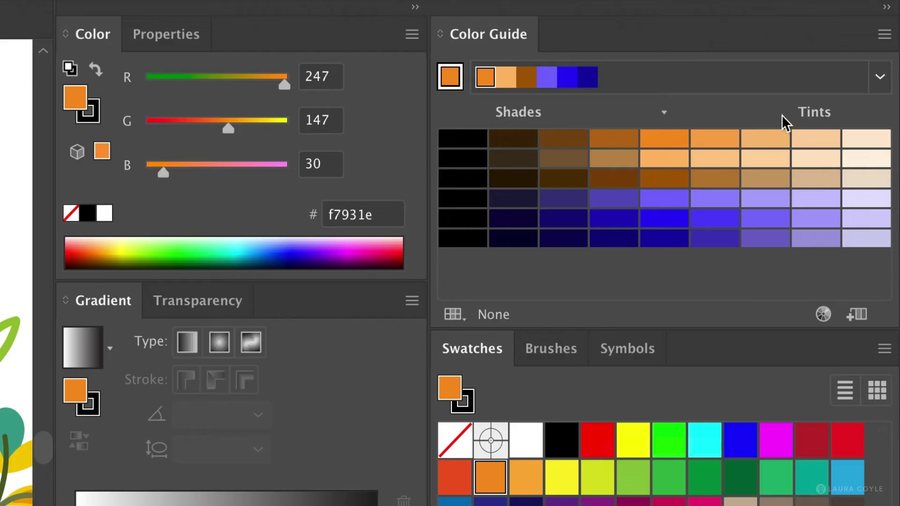
{"action": "left_click", "coordinate": [884, 35]}
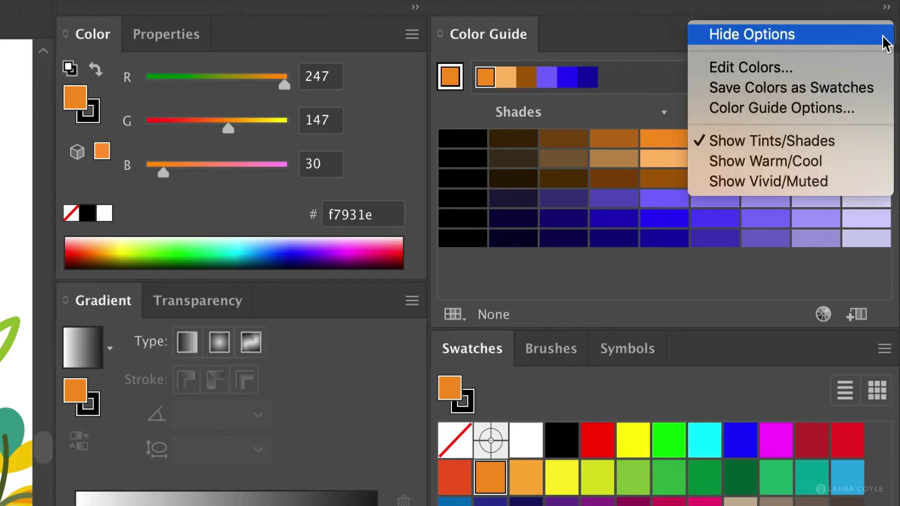
{"action": "left_click", "coordinate": [846, 165]}
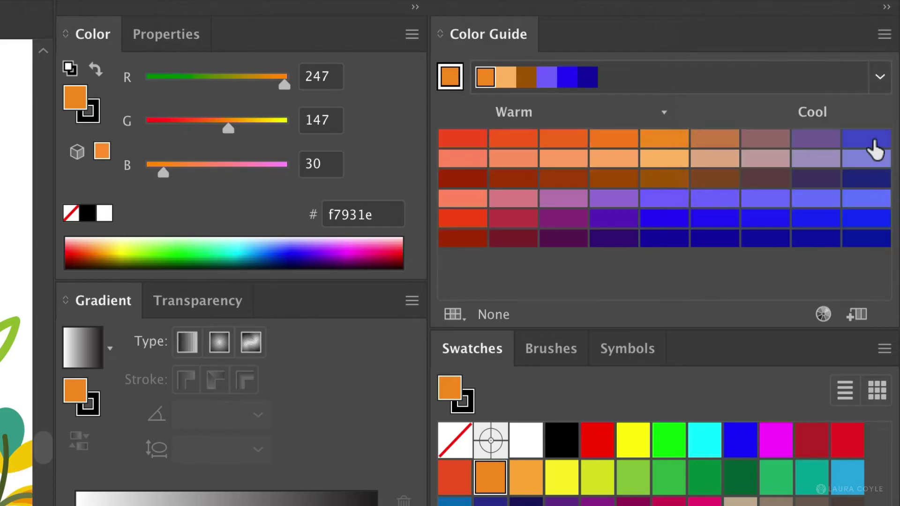
{"action": "left_click", "coordinate": [885, 35]}
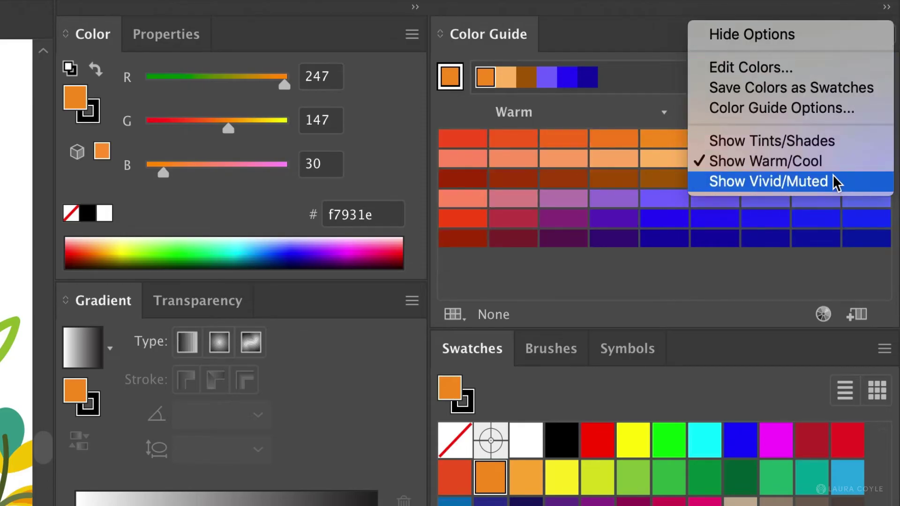
{"action": "left_click", "coordinate": [850, 186]}
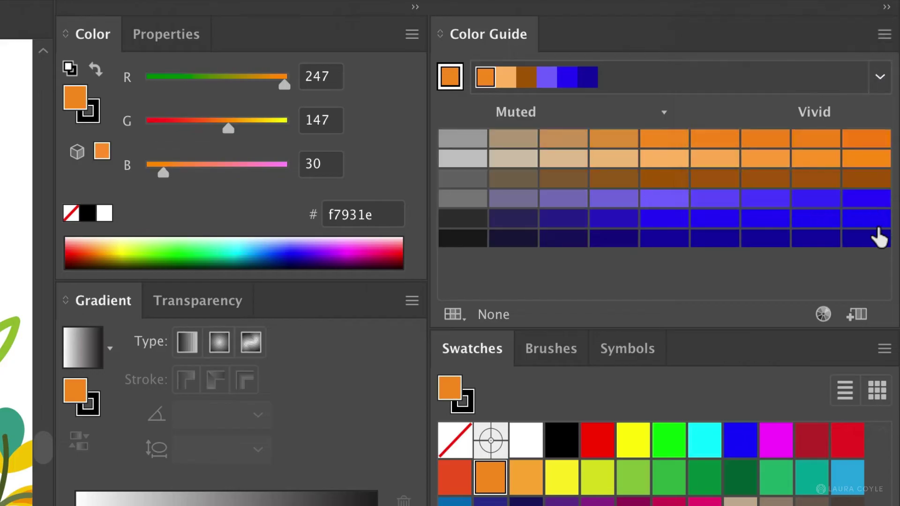
{"action": "left_click", "coordinate": [885, 35]}
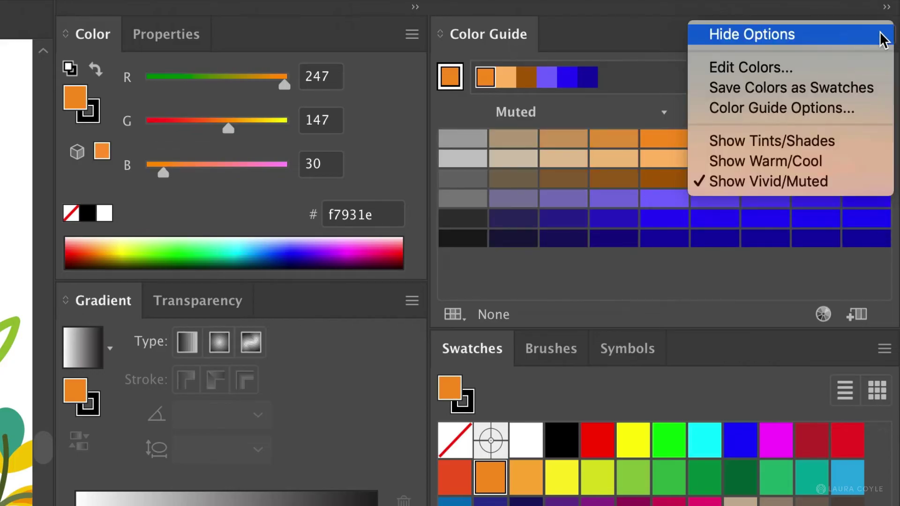
{"action": "left_click", "coordinate": [803, 161]}
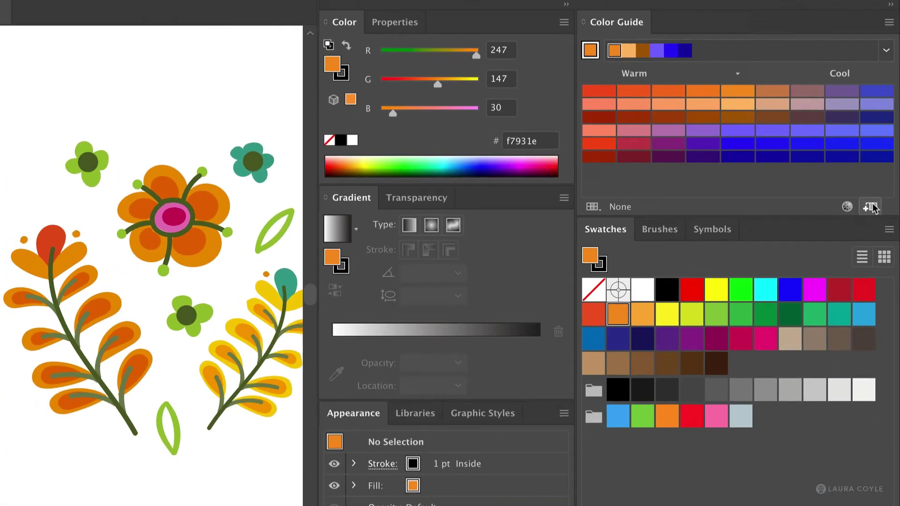
Save the orange harmony as a swatch group, then add blue, purple-blue and purple guide shades
{"action": "left_click", "coordinate": [858, 314]}
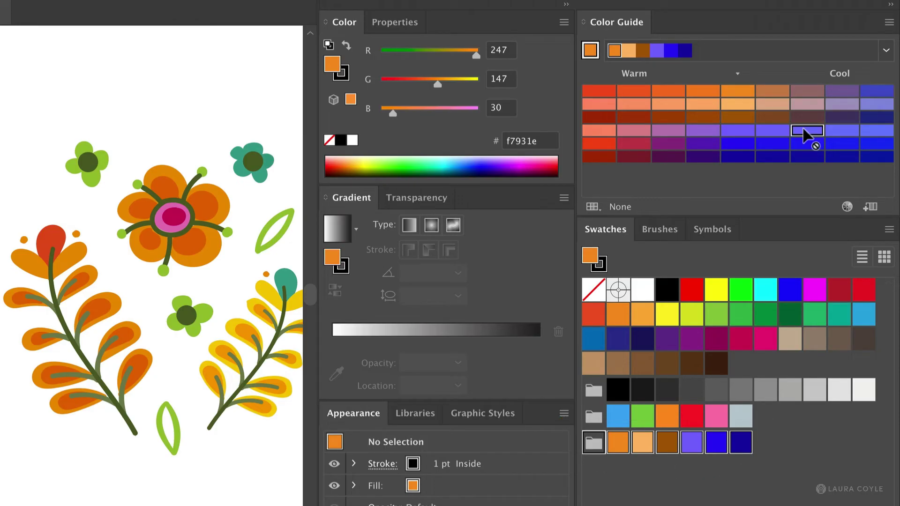
{"action": "left_click_drag", "start_coordinate": [804, 135], "coordinate": [799, 437]}
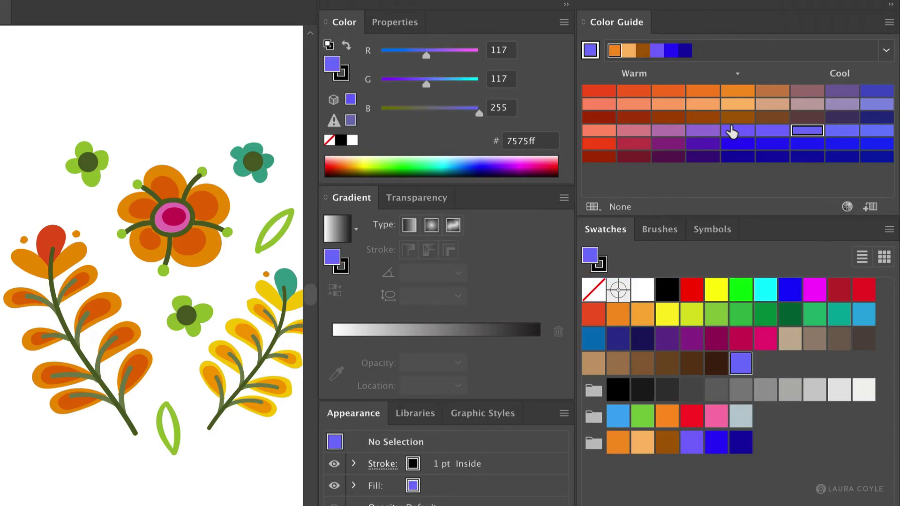
{"action": "left_click_drag", "start_coordinate": [735, 132], "coordinate": [752, 417]}
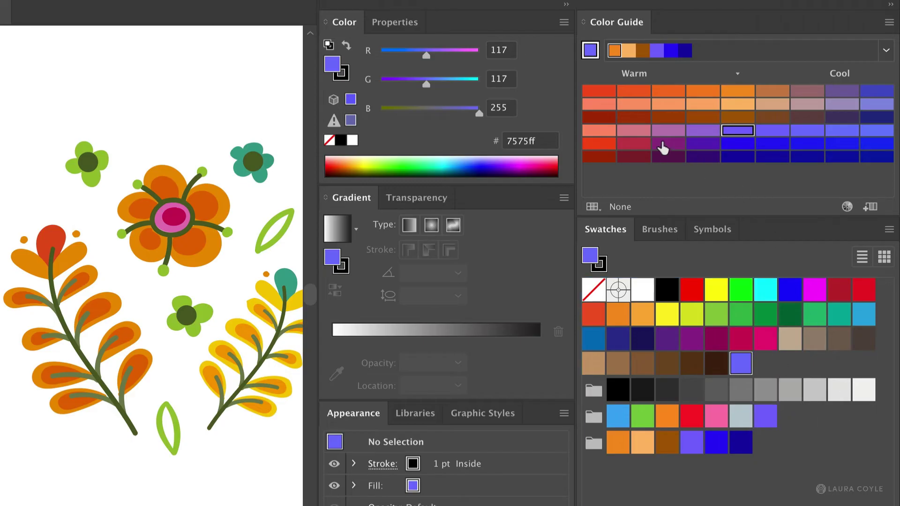
{"action": "left_click_drag", "start_coordinate": [665, 144], "coordinate": [784, 424]}
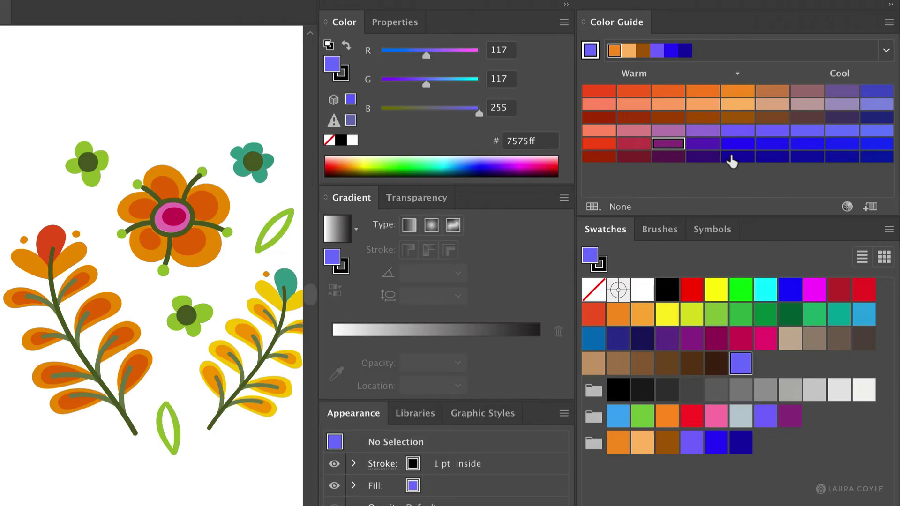
Pick dark blue, light orange, mauve, blue, bright blue and periwinkle shades and save them as a group
{"action": "left_click", "coordinate": [732, 158], "text": "ctrl"}
{"action": "left_click", "coordinate": [737, 105], "text": "ctrl"}
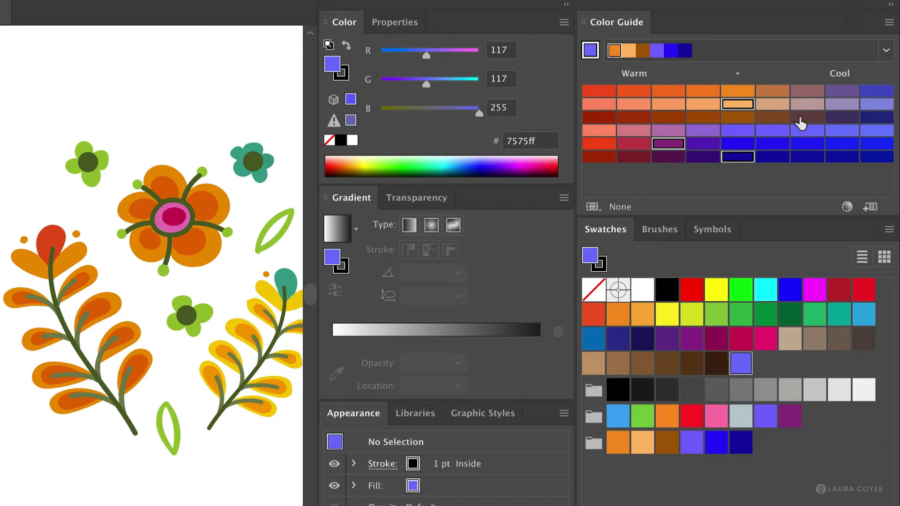
{"action": "left_click", "coordinate": [807, 104], "text": "ctrl"}
{"action": "left_click", "coordinate": [876, 91], "text": "ctrl"}
{"action": "left_click", "coordinate": [807, 143], "text": "ctrl"}
{"action": "left_click", "coordinate": [772, 131], "text": "ctrl"}
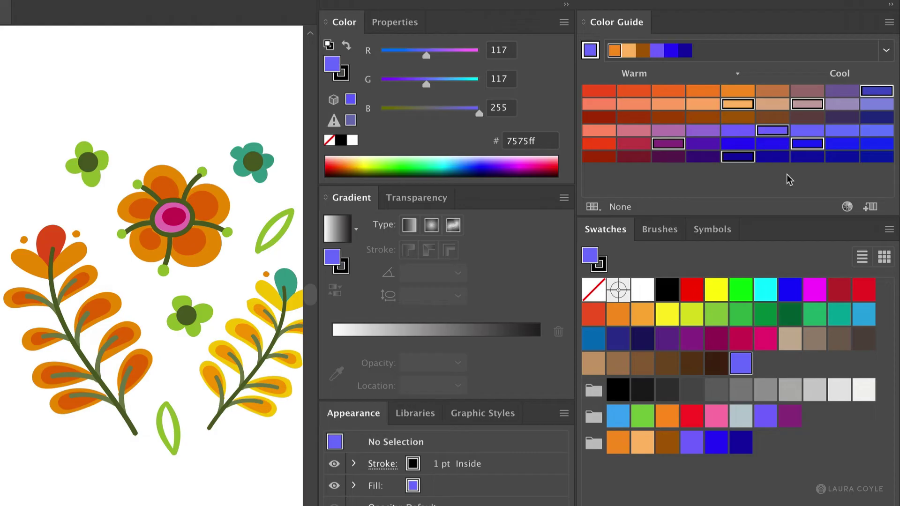
{"action": "left_click", "coordinate": [869, 209]}
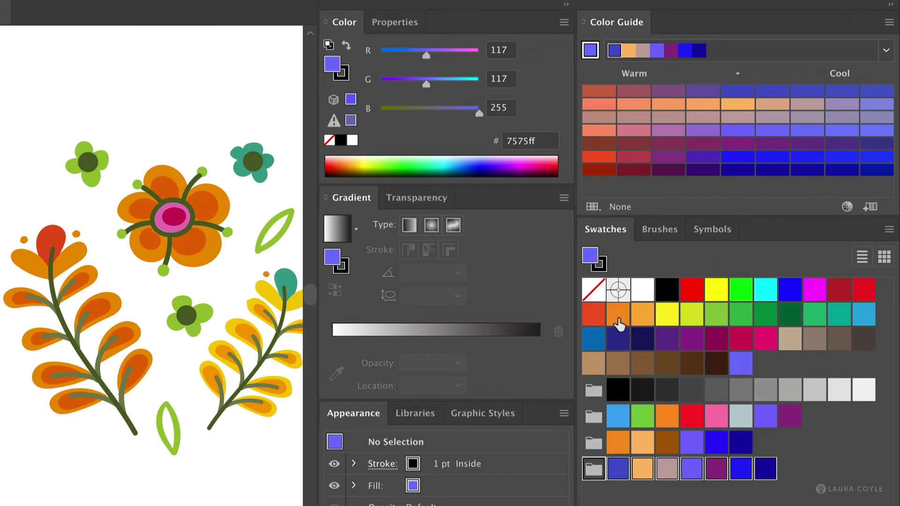
Select the orange swatch and apply the Right Complement harmony rule
{"action": "left_click", "coordinate": [619, 315]}
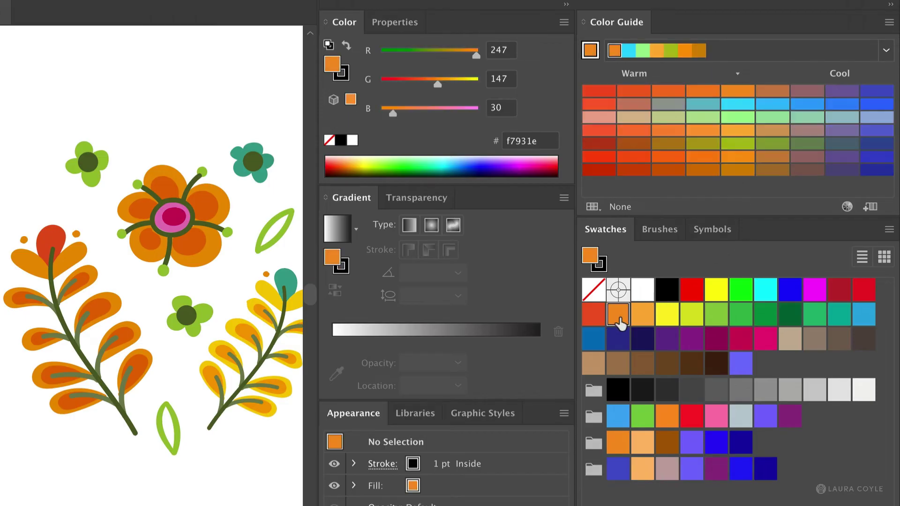
{"action": "left_click", "coordinate": [886, 51]}
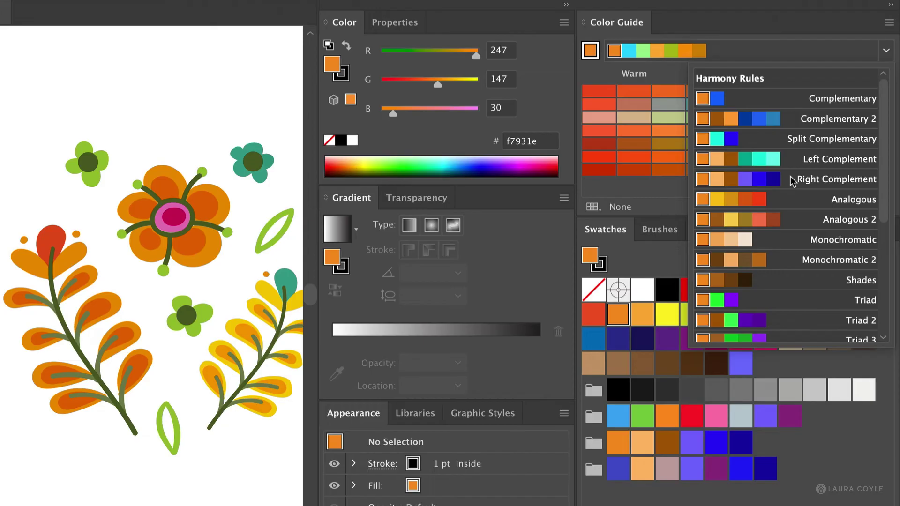
{"action": "left_click", "coordinate": [792, 183]}
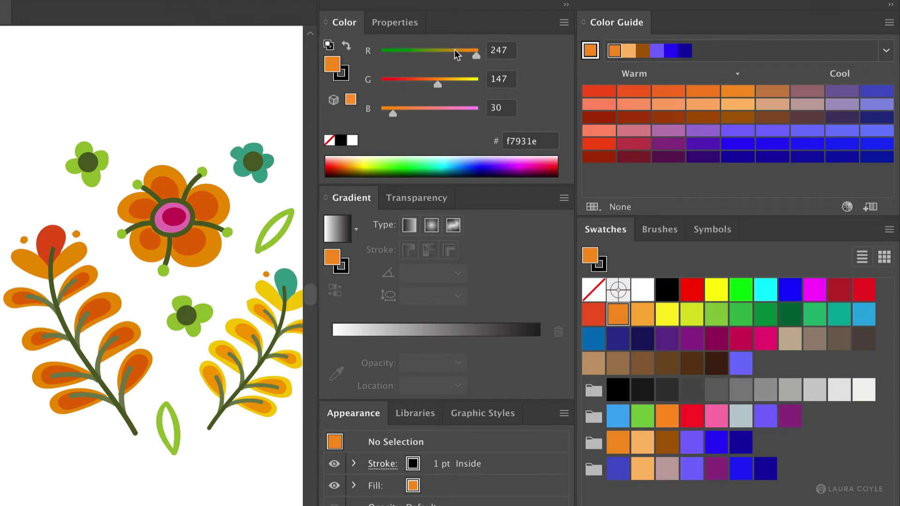
Drag the G slider toward yellow, try green and light green, then settle on tan c7b299
{"action": "left_click_drag", "start_coordinate": [441, 82], "coordinate": [466, 55]}
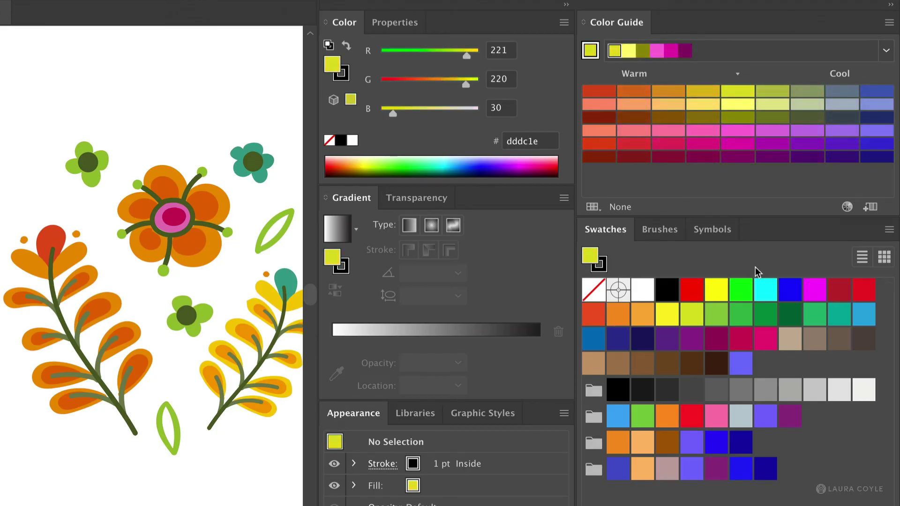
{"action": "left_click", "coordinate": [815, 317]}
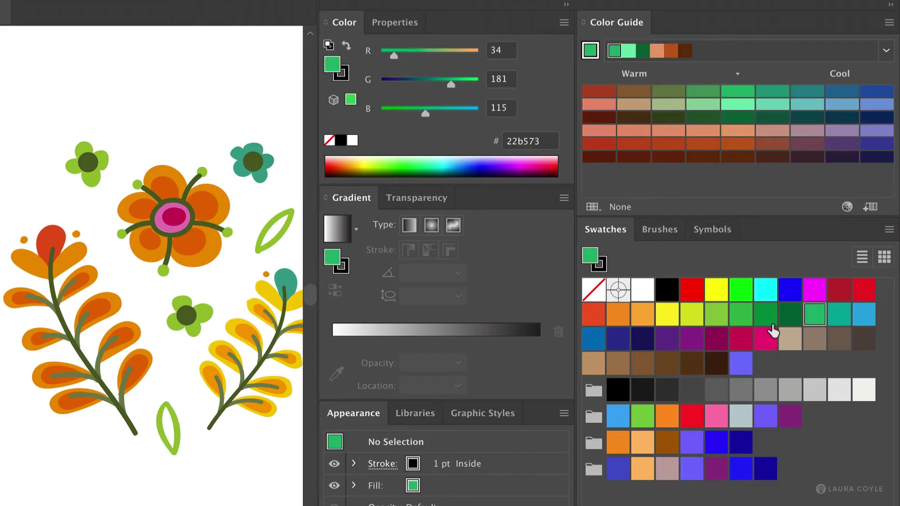
{"action": "left_click", "coordinate": [717, 315]}
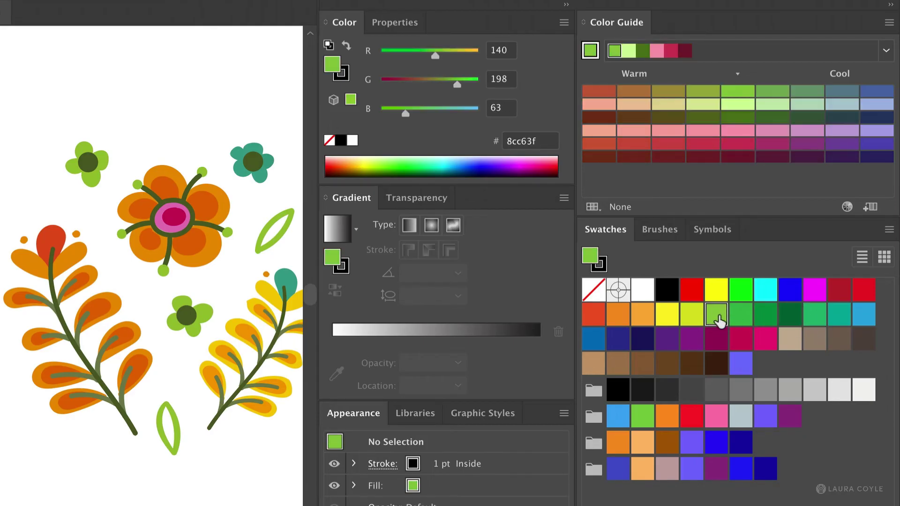
{"action": "left_click", "coordinate": [788, 341]}
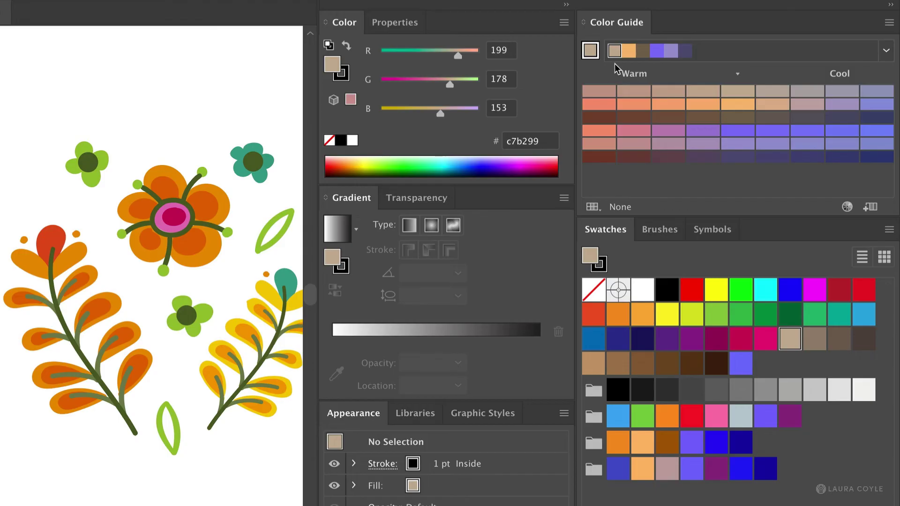
Pick purple 8475fa from the tan harmony strip and set it as the Color Guide base
{"action": "left_click", "coordinate": [657, 52]}
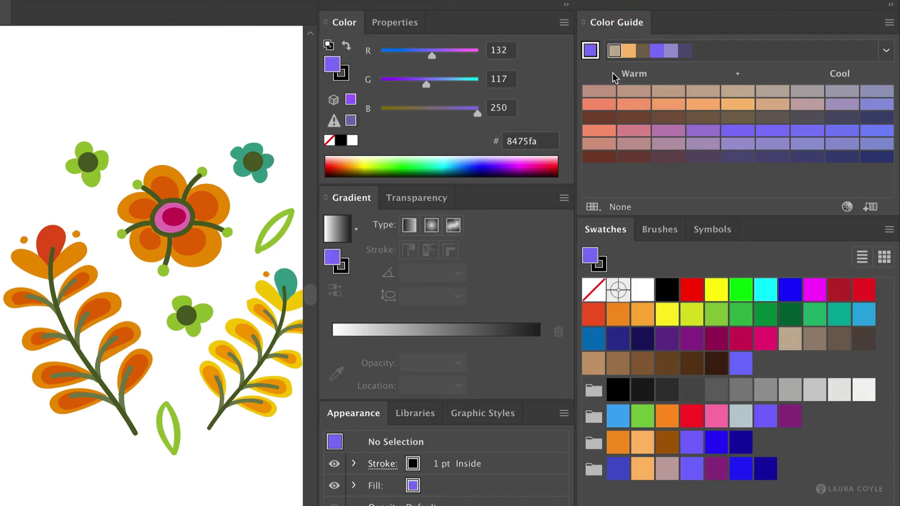
{"action": "left_click", "coordinate": [341, 65]}
{"action": "left_click", "coordinate": [591, 52]}
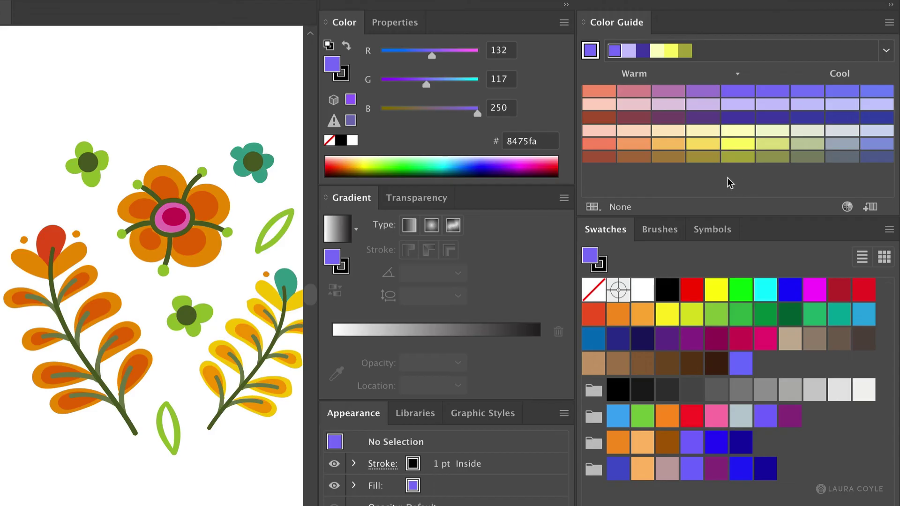
Select the small teal flower's centre and set its 009e8f fill as the guide's base colour
{"action": "left_click", "coordinate": [249, 147]}
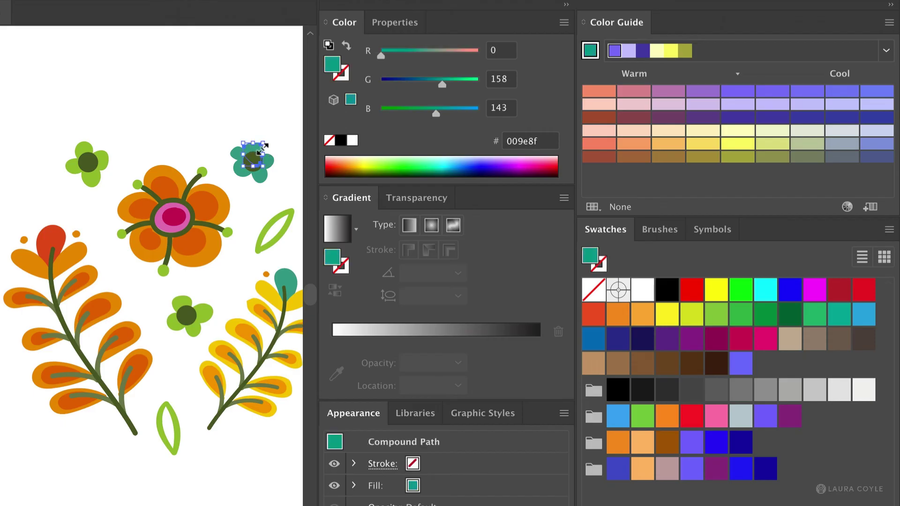
{"action": "left_click", "coordinate": [590, 52]}
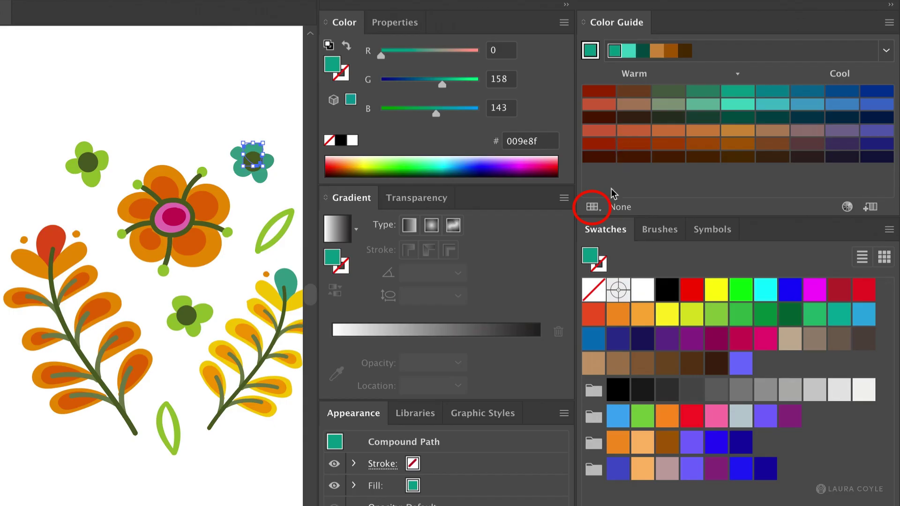
Show the Color Guide's swatch-library limit list with Color Books (PANTONE+, HKS, FOCOLTONE) expanded
{"action": "left_click", "coordinate": [593, 209]}
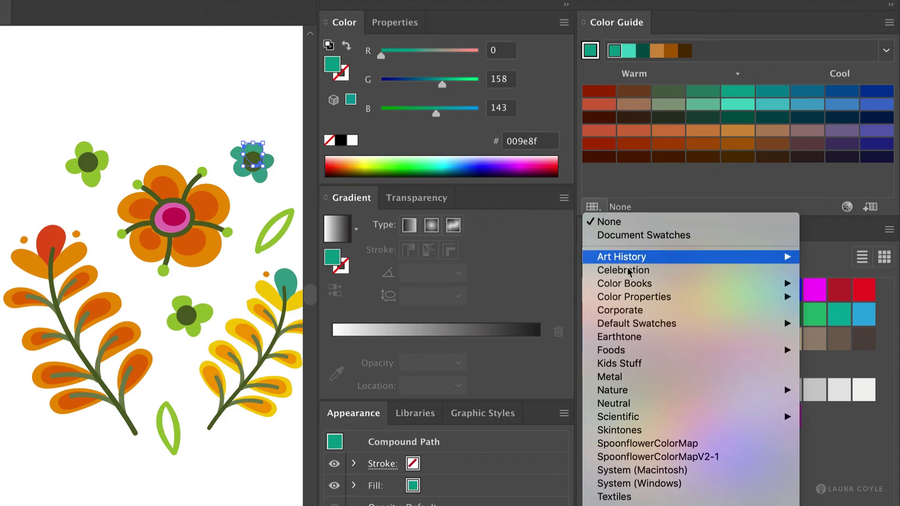
{"action": "mouse_move", "coordinate": [661, 287]}
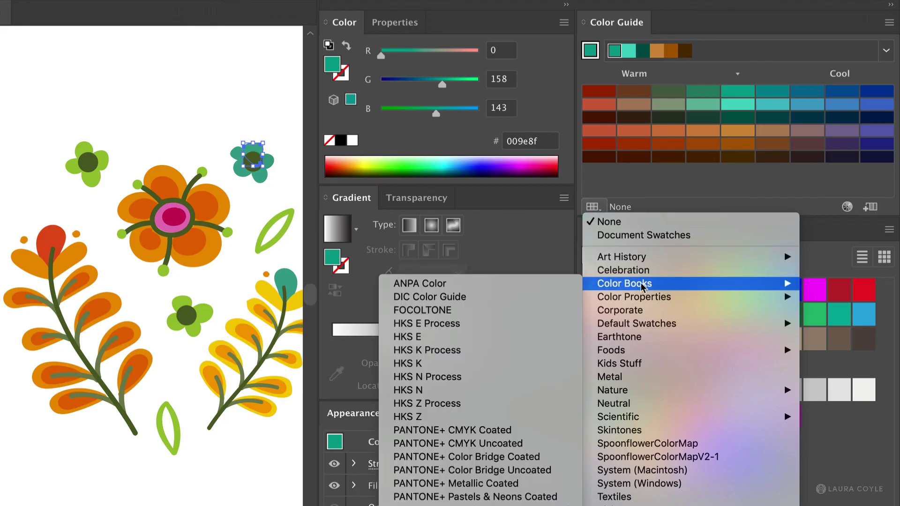